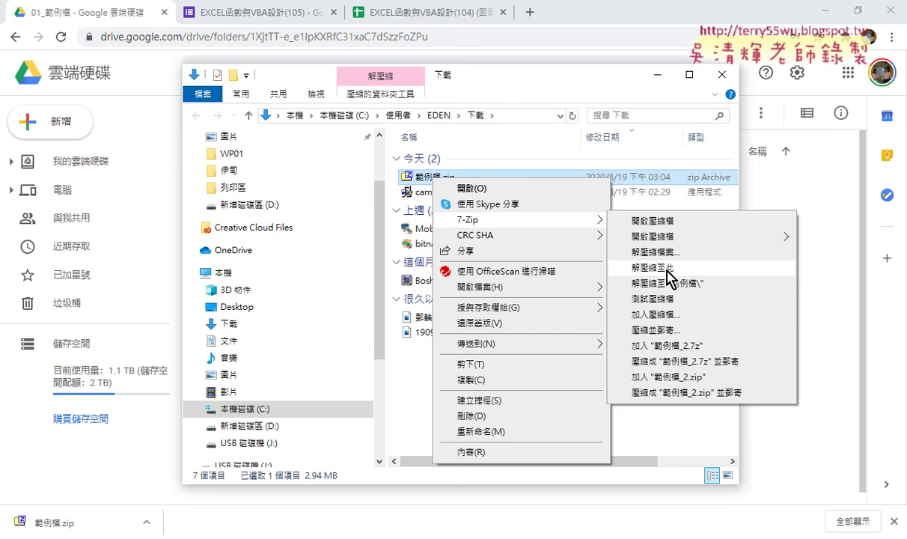
- Extract 範例檔.zip into Downloads with 7-Zip and close the archive window
left_click(669, 268)
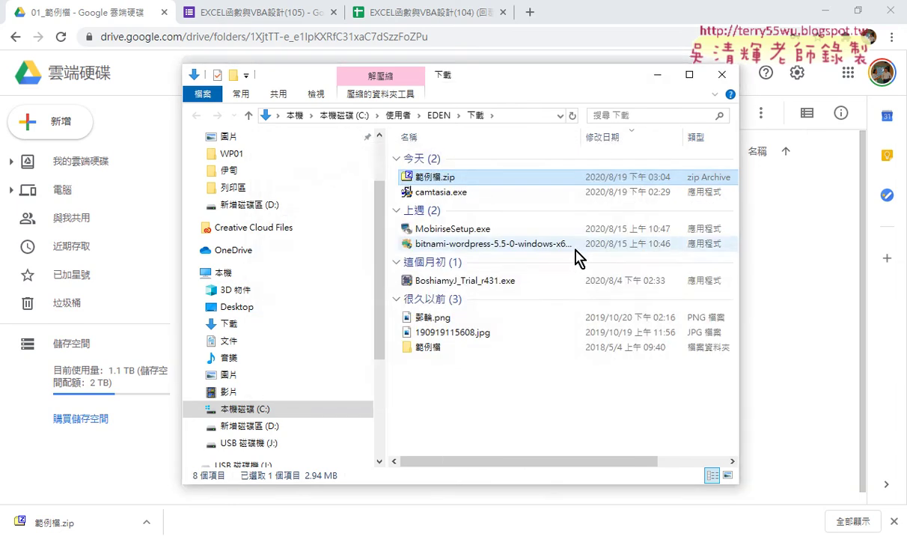
left_click(435, 349)
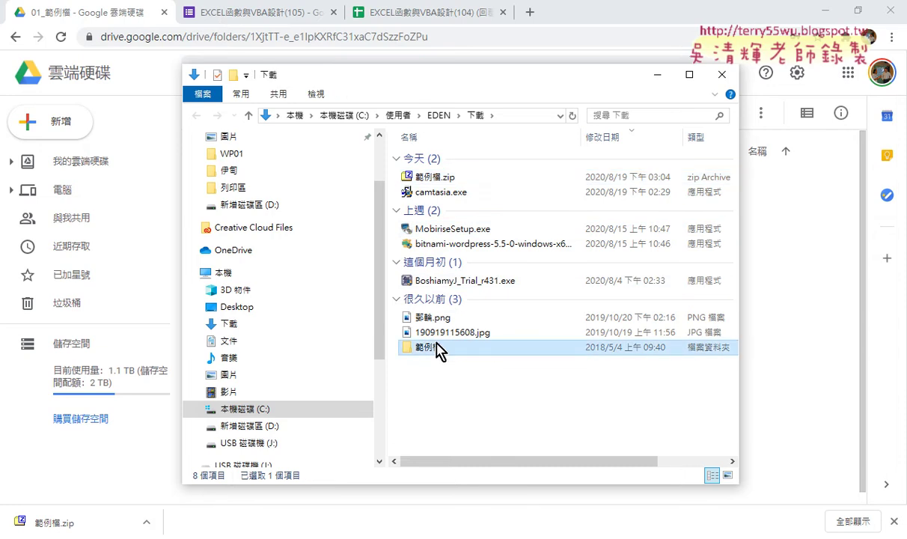
left_click(447, 178)
double_click(447, 178)
left_click_drag(284, 140, 706, 47)
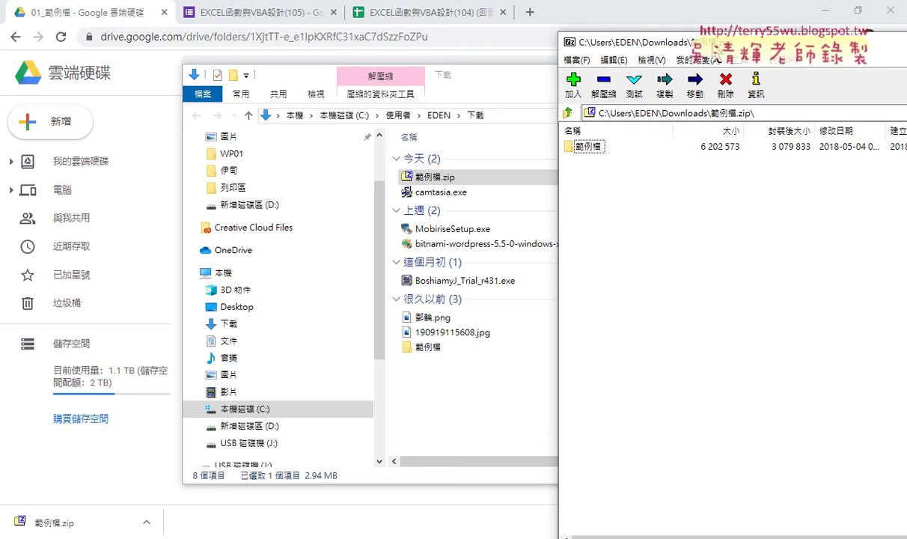
left_click_drag(633, 43, 649, 35)
left_click_drag(595, 139, 480, 404)
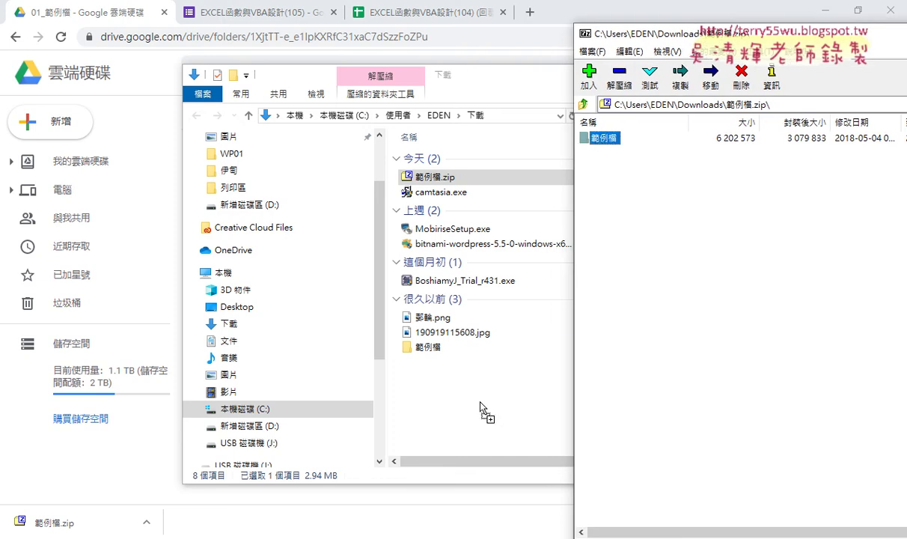
left_click_drag(481, 404, 585, 26)
left_click(585, 33)
key("Escape")
left_click(588, 32)
left_click(602, 137)
- Go into 範例檔 > 01文字與資料函數 and select the 01文字與資料函數.xls workbook
double_click(428, 346)
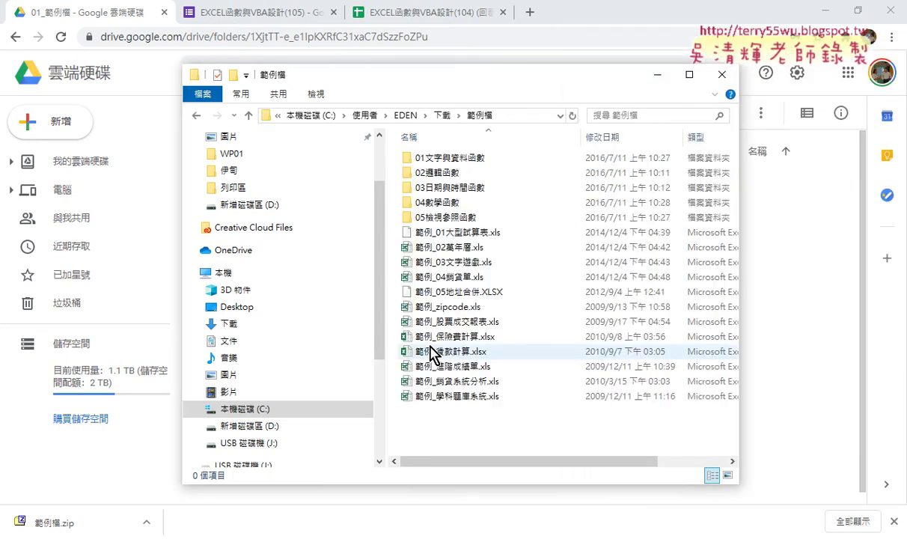
double_click(462, 160)
left_click(462, 161)
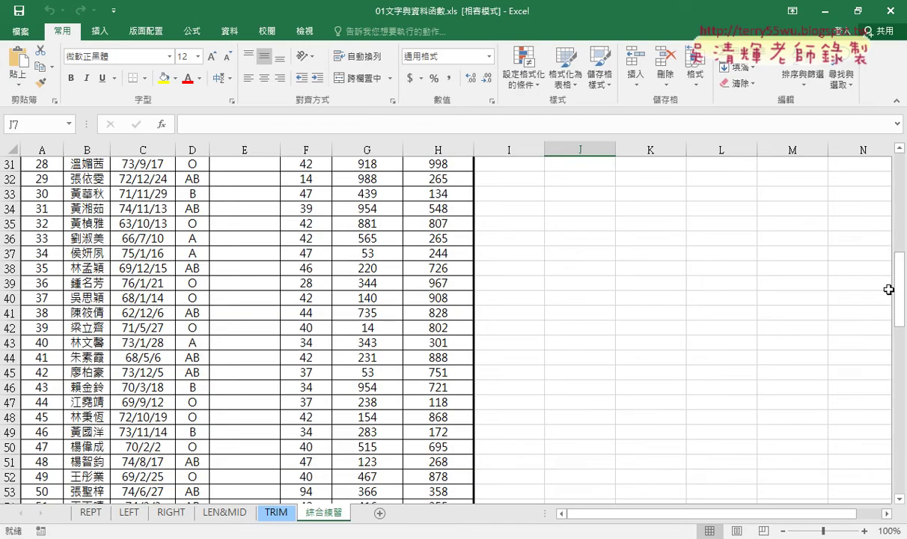
- Widen the 手機 column E to 24.38 on the 綜合練習 sheet
left_click_drag(901, 290, 892, 183)
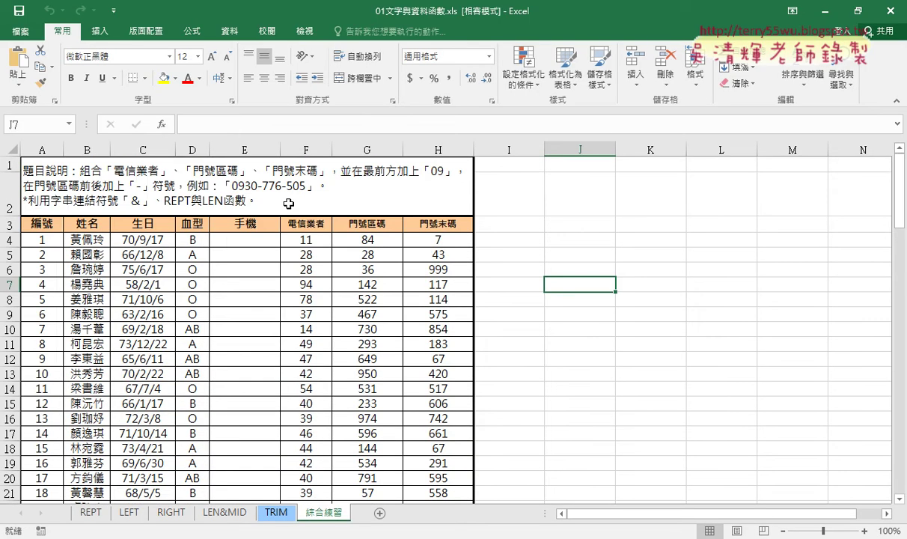
left_click_drag(280, 150, 351, 155)
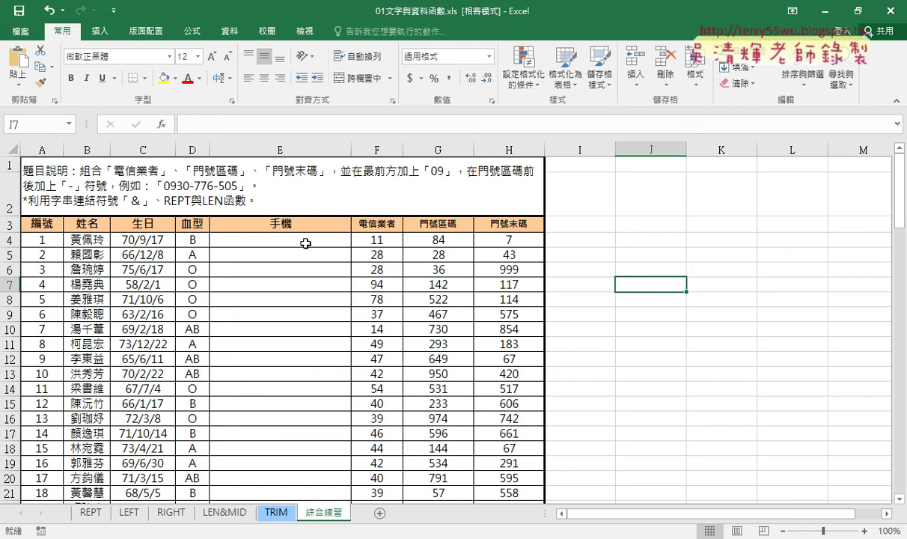
left_click(303, 241)
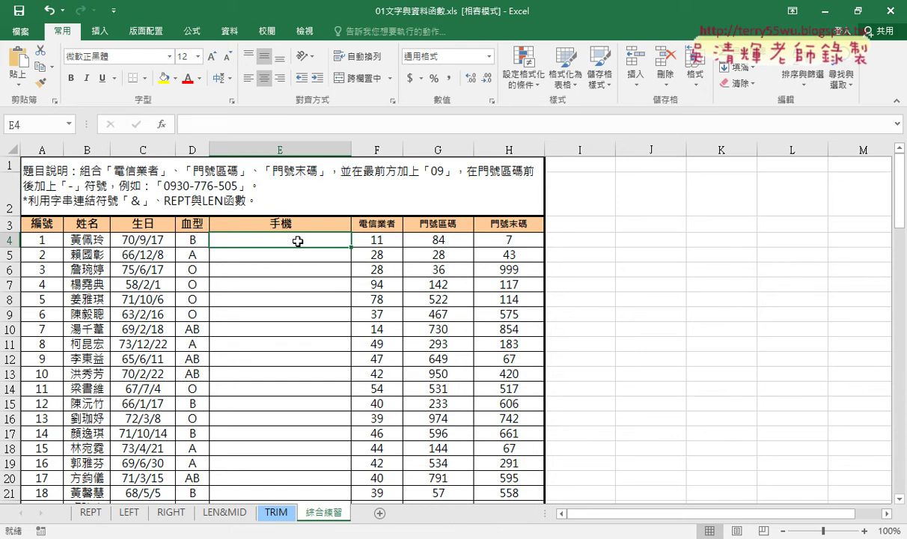
- Read the A1 instructions and check the carrier, area and end codes in F4, G4 and H4
left_click(195, 179)
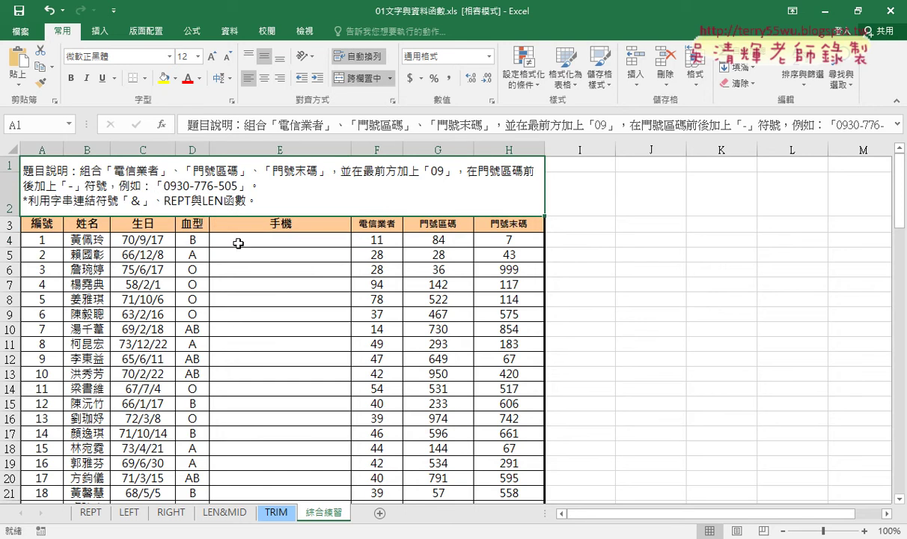
left_click(238, 243)
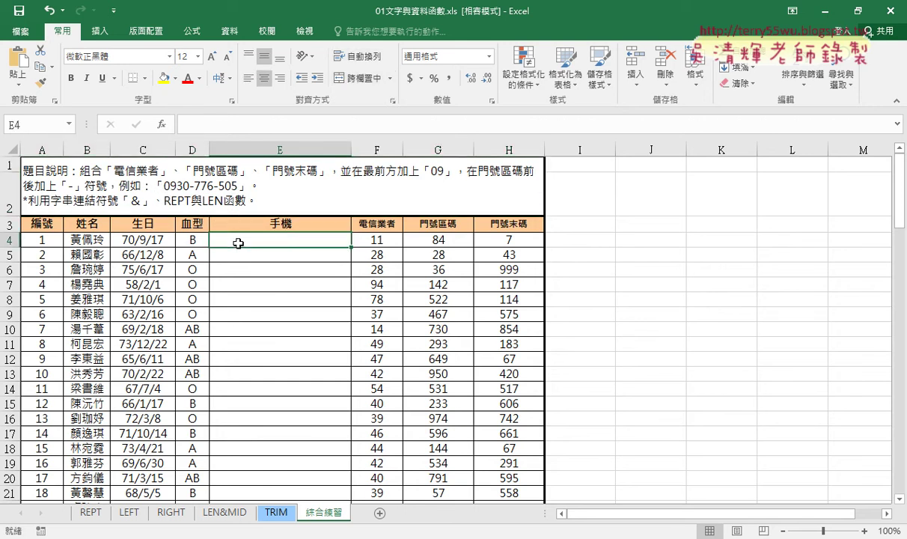
left_click(367, 237)
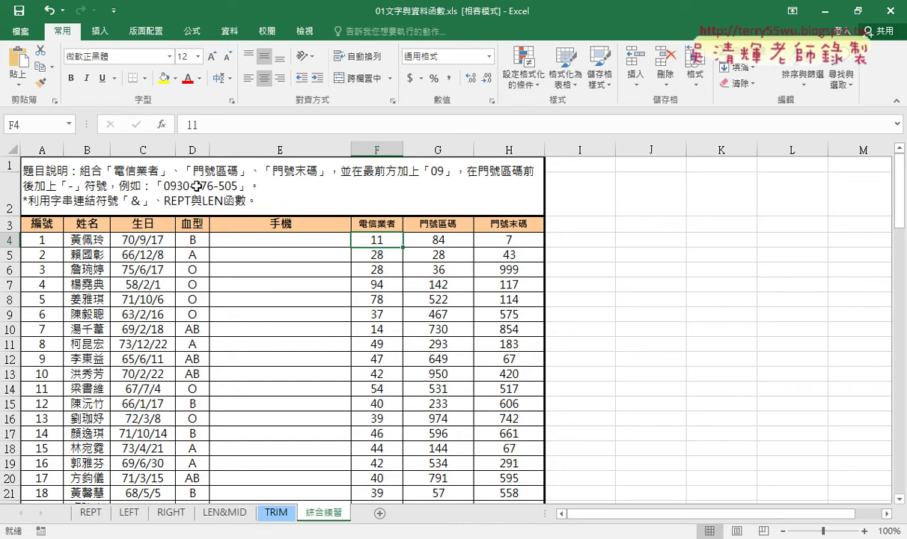
left_click(441, 243)
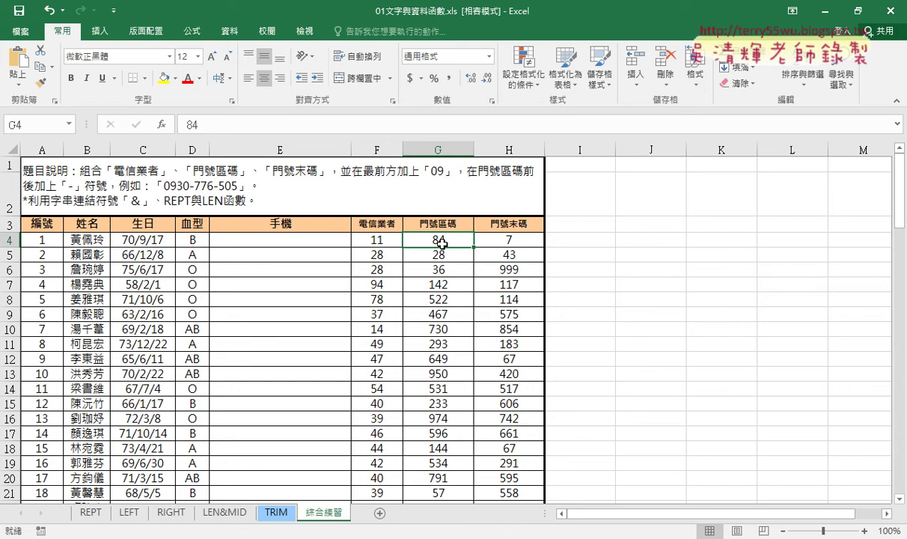
left_click(502, 241)
left_click(299, 239)
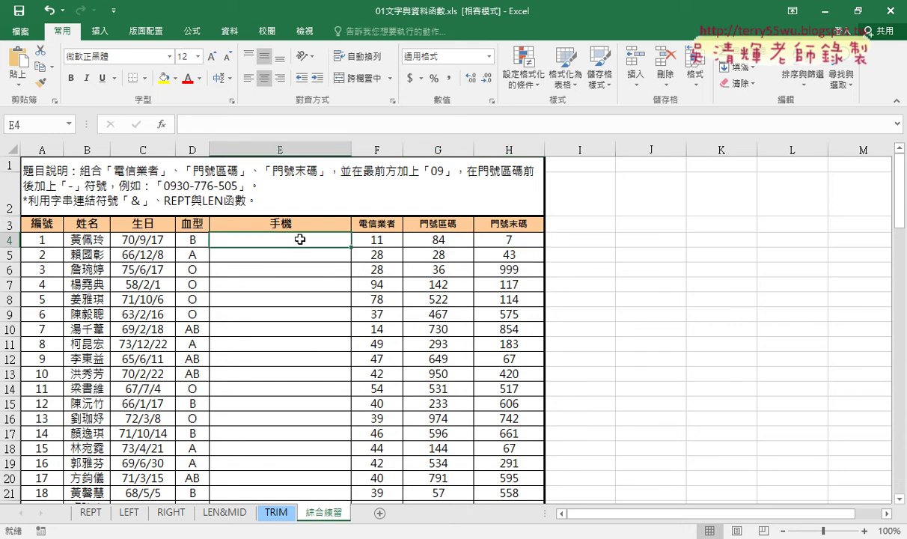
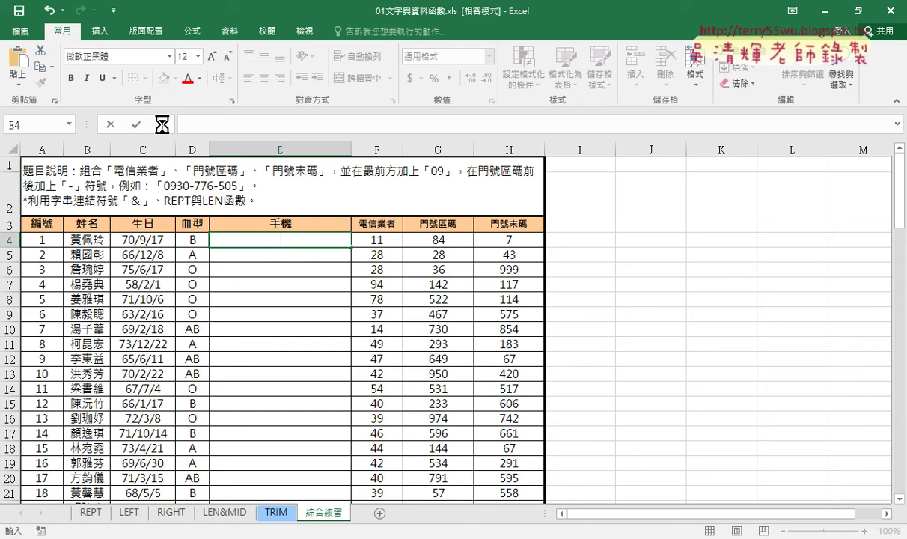
left_click(162, 129)
left_click_drag(701, 152, 344, 85)
- Filter Insert Function to the 文字 (Text) category and browse down to REPT
left_click(338, 141)
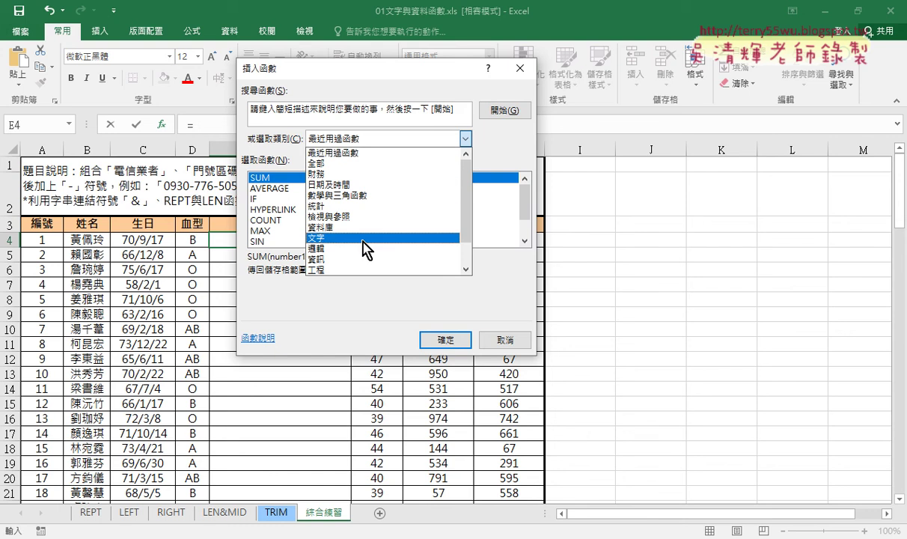
left_click(366, 238)
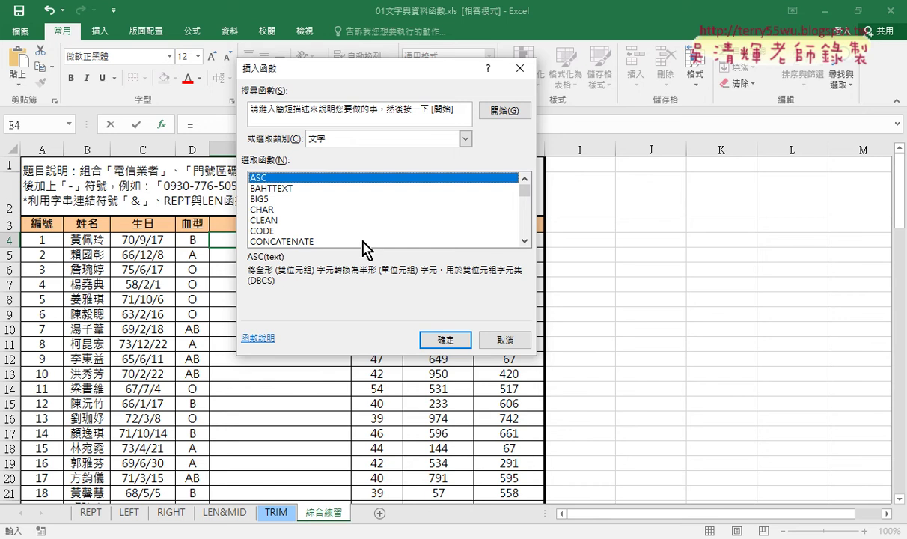
key("Down")
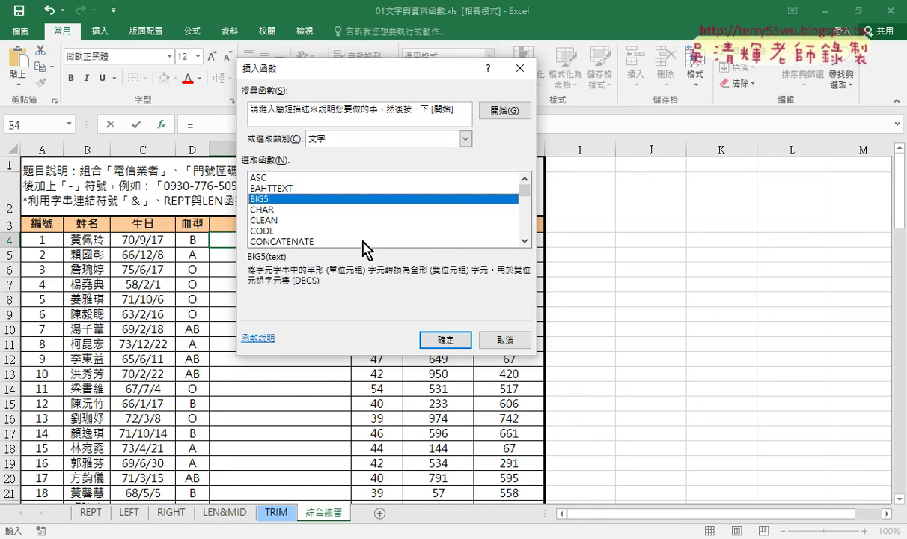
key("Up")
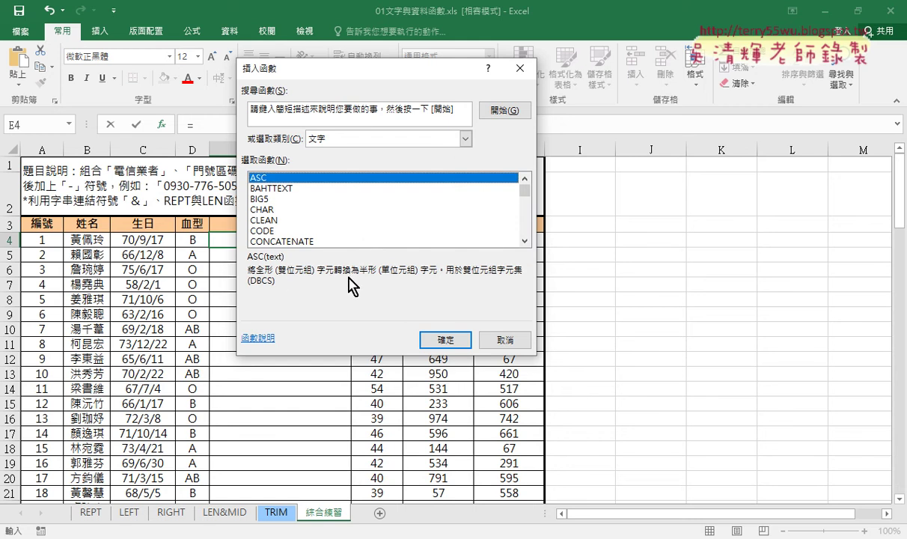
key("Down")
key("Down")
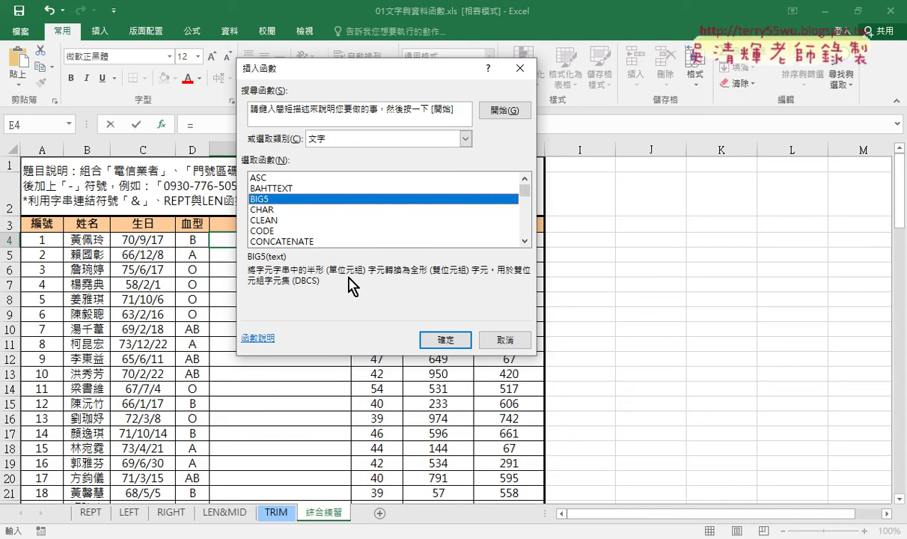
key("Down")
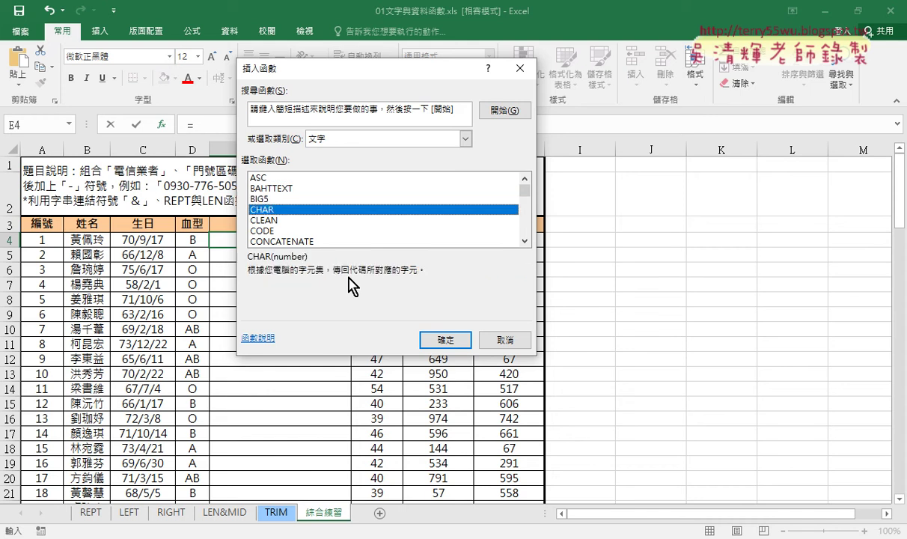
key("Down")
key("Down")
key("Down")
key("Down")
key("Down")
key("Down")
key("Down")
key("Down")
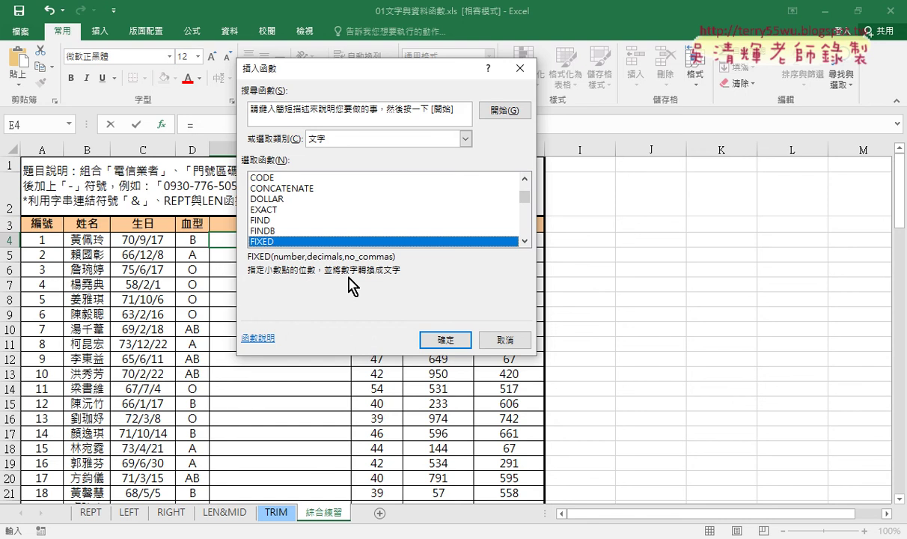
left_click_drag(374, 78, 672, 104)
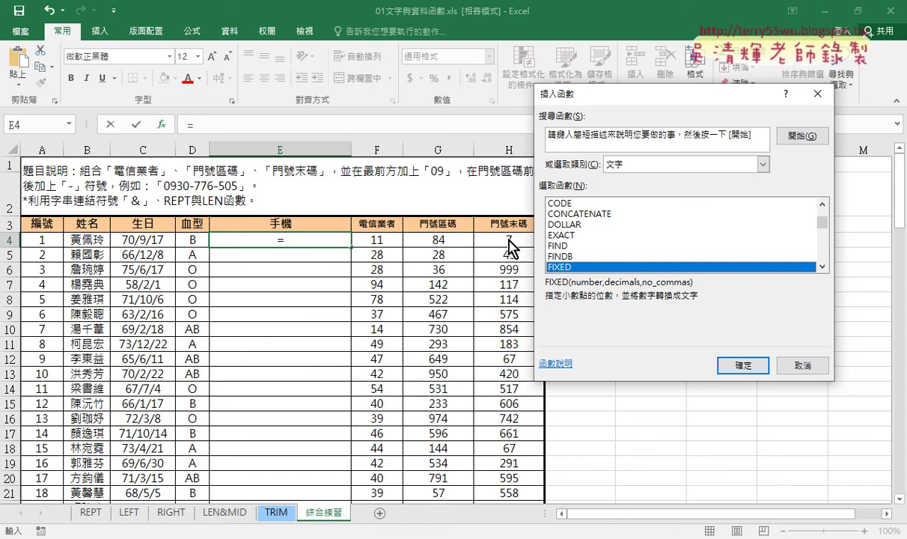
key("Down")
key("Down")
key("Down")
key("Down")
key("Down")
key("Down")
key("Down")
key("Down")
key("Down")
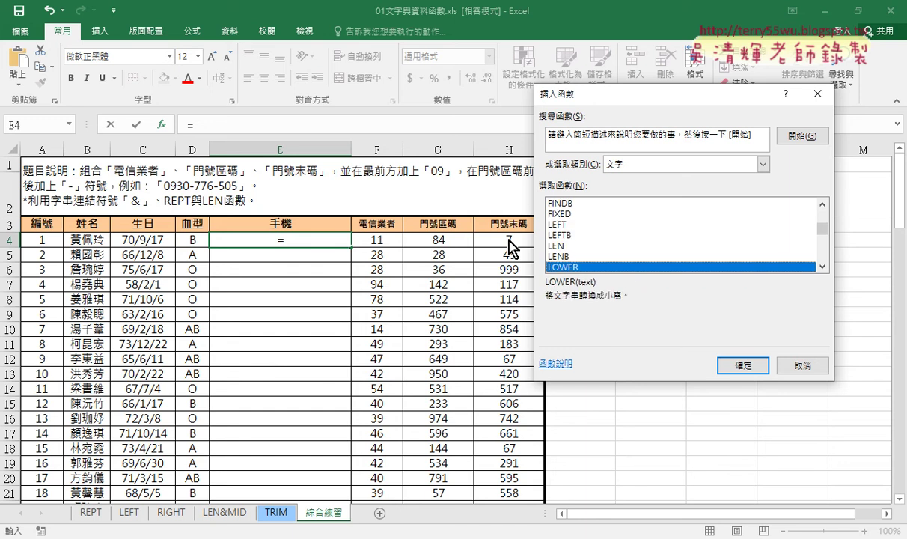
key("Down")
key("Down")
key("Down")
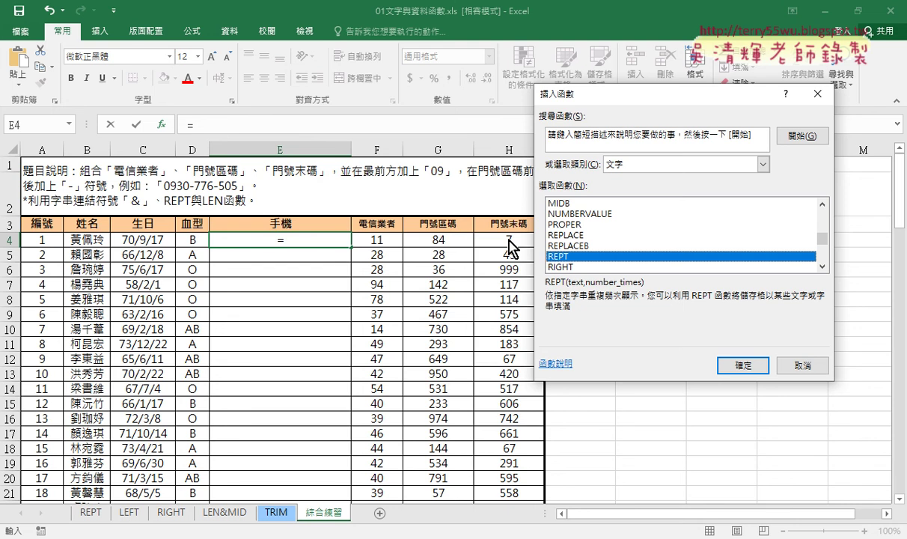
- Enter =REPT("0",2) in E4 to show 00, then review the codes in H4 and G4
left_click(743, 365)
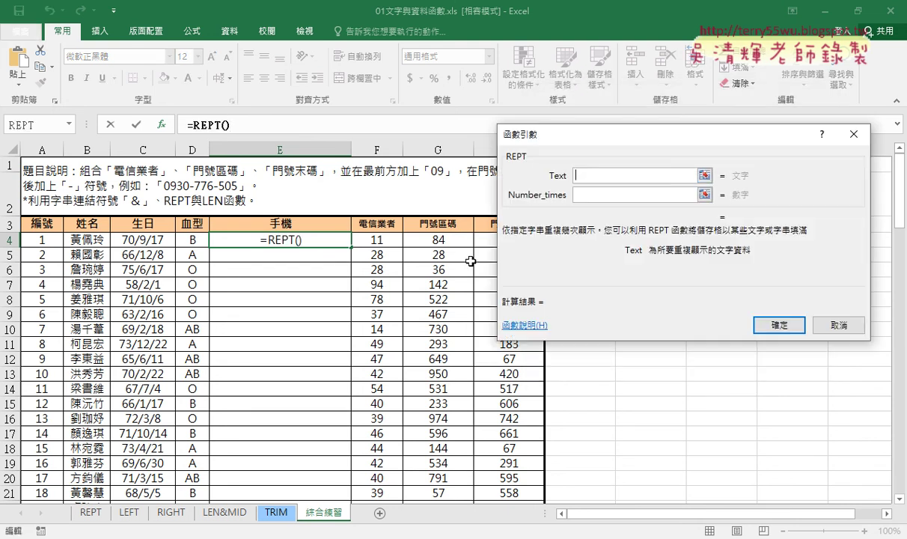
type("0")
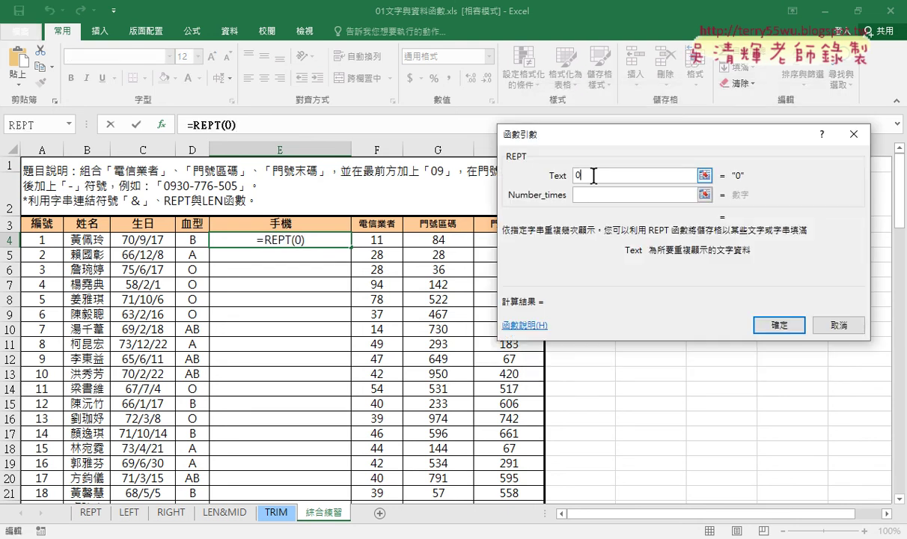
left_click(643, 195)
left_click(577, 177)
type("\"0\"")
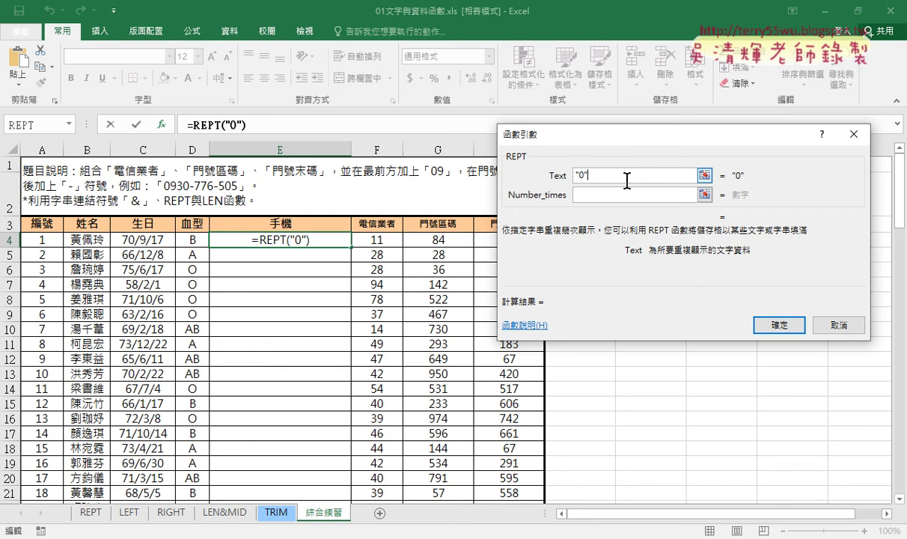
left_click(627, 196)
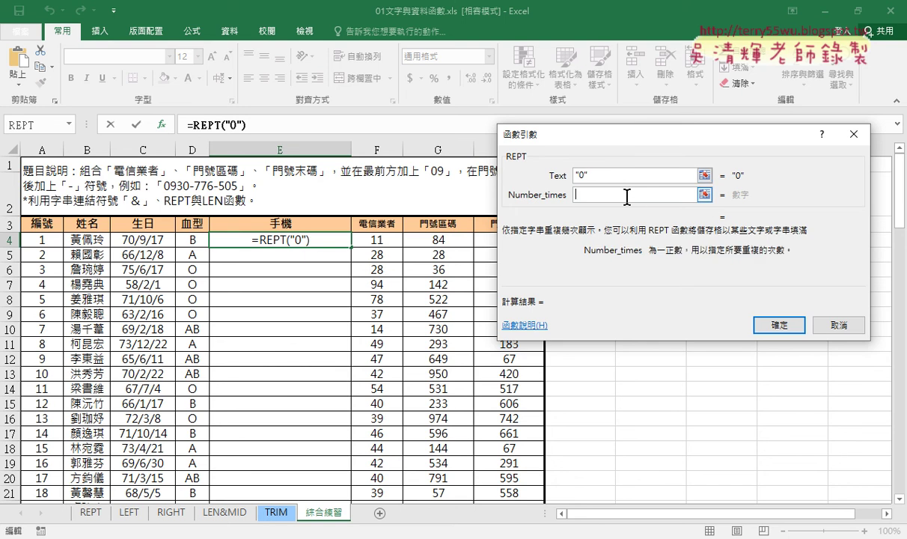
type("2")
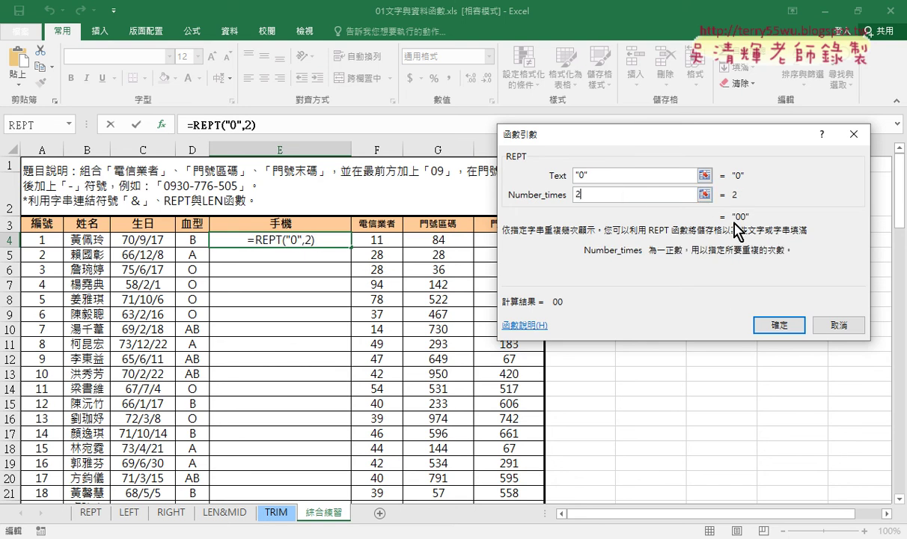
left_click(758, 326)
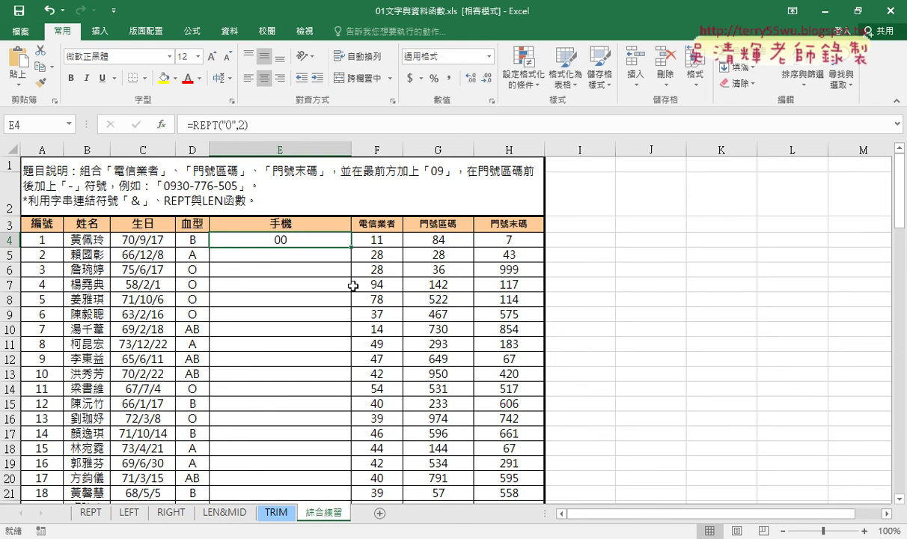
left_click(532, 242)
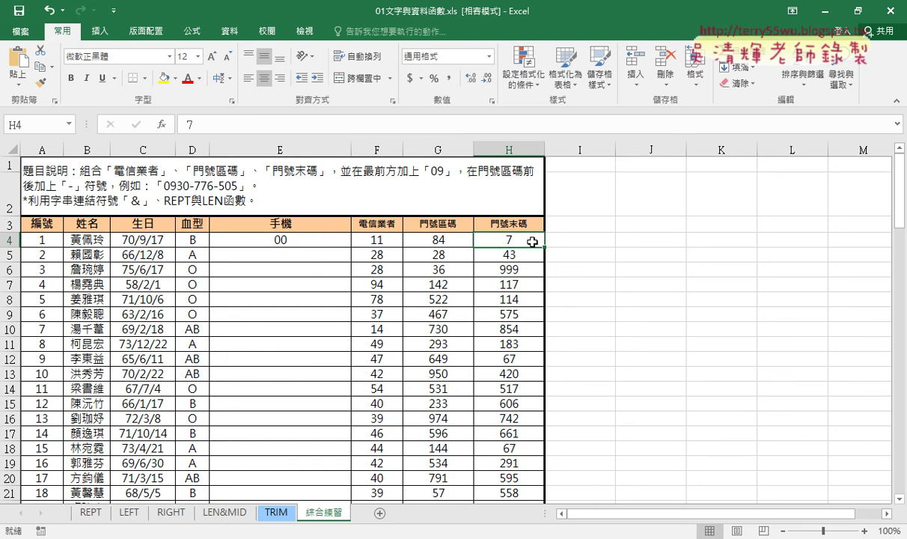
left_click(434, 240)
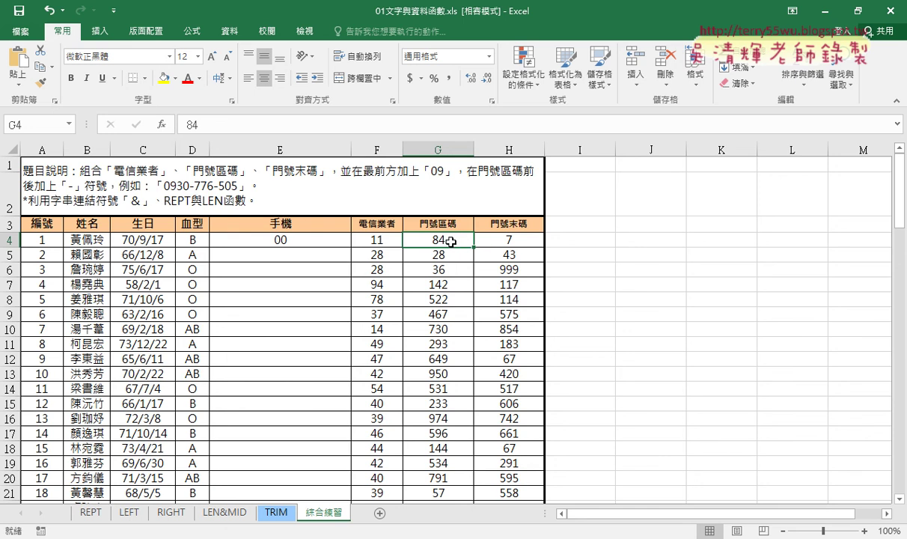
- Put =LEN(G4) in helper cell I4 through Insert Function
left_click(577, 241)
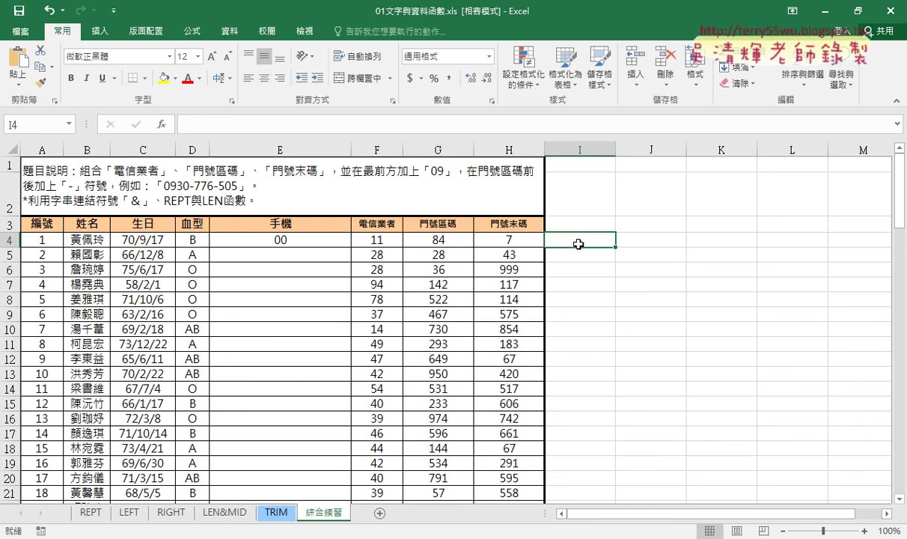
left_click(161, 124)
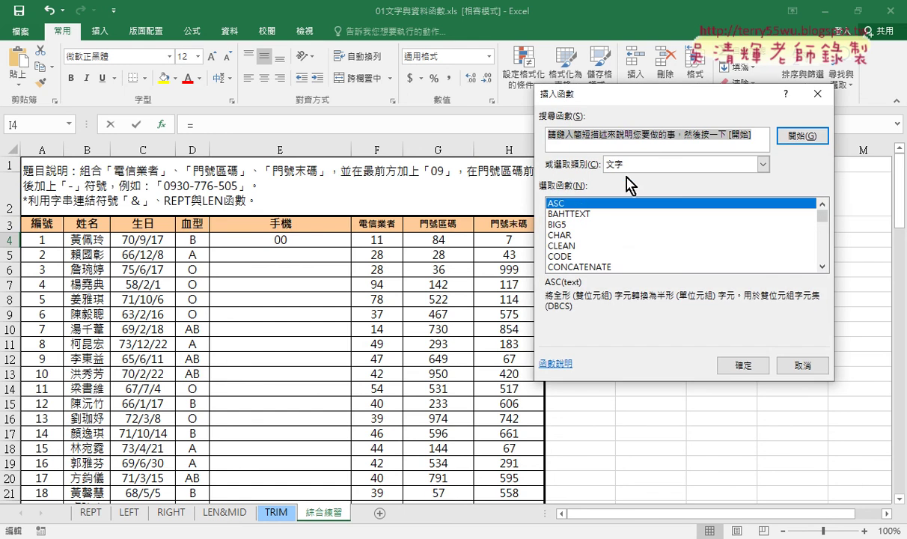
left_click(823, 266)
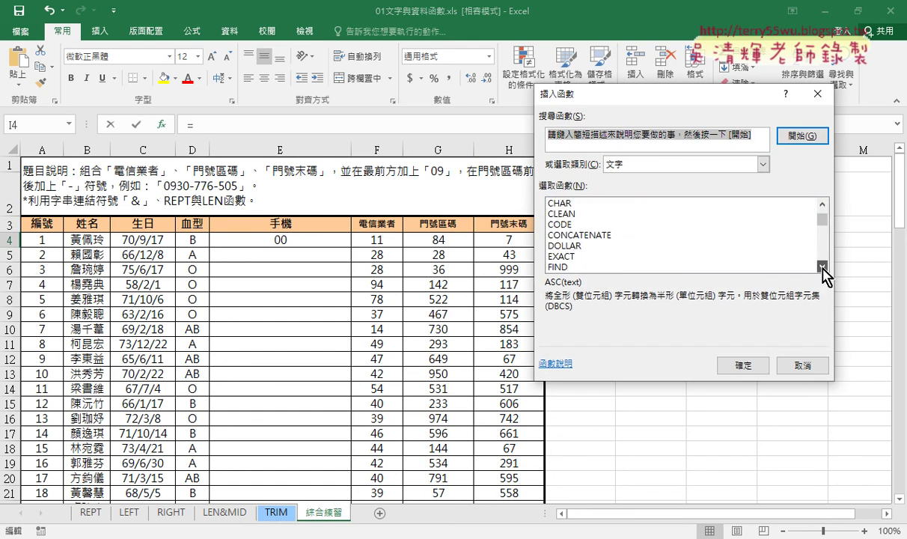
left_click(569, 256)
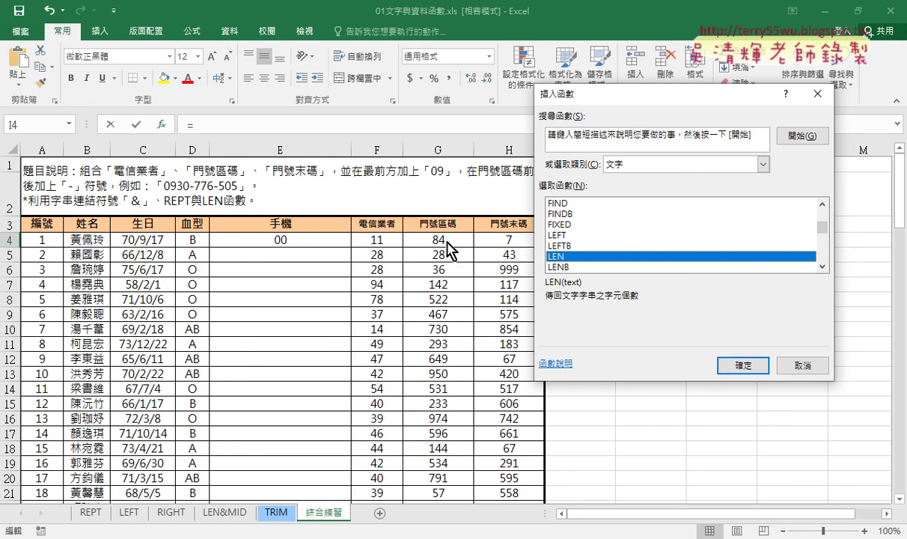
left_click(745, 364)
left_click(411, 239)
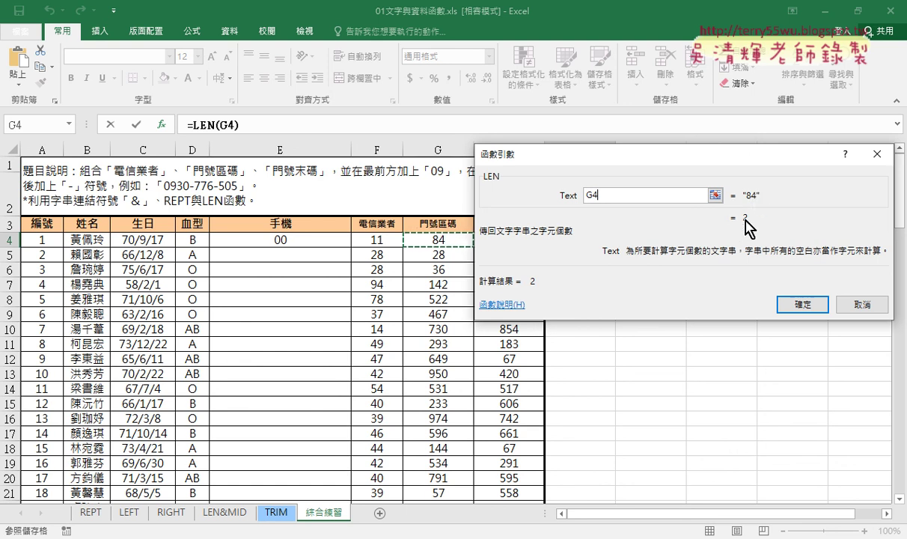
left_click(809, 305)
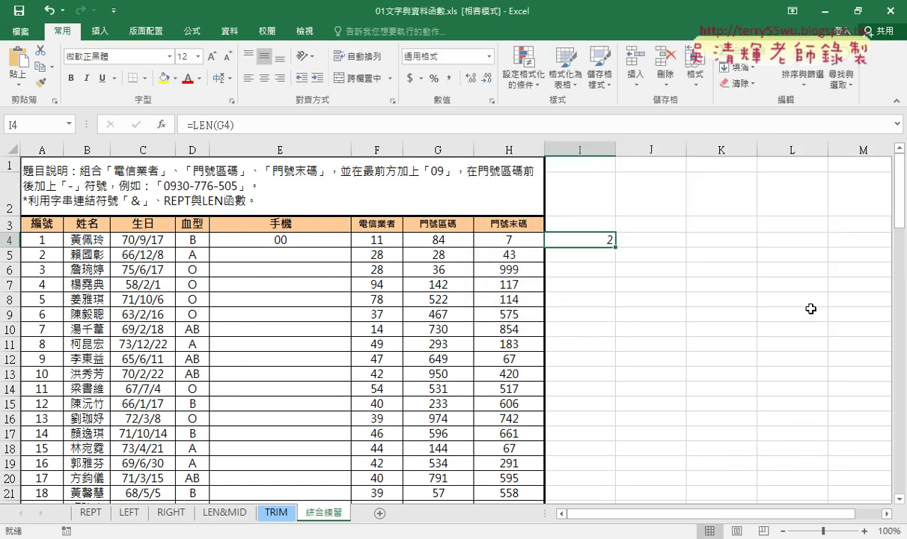
- Change I4's formula to =3-LEN(G4) so it returns 1
left_click(194, 125)
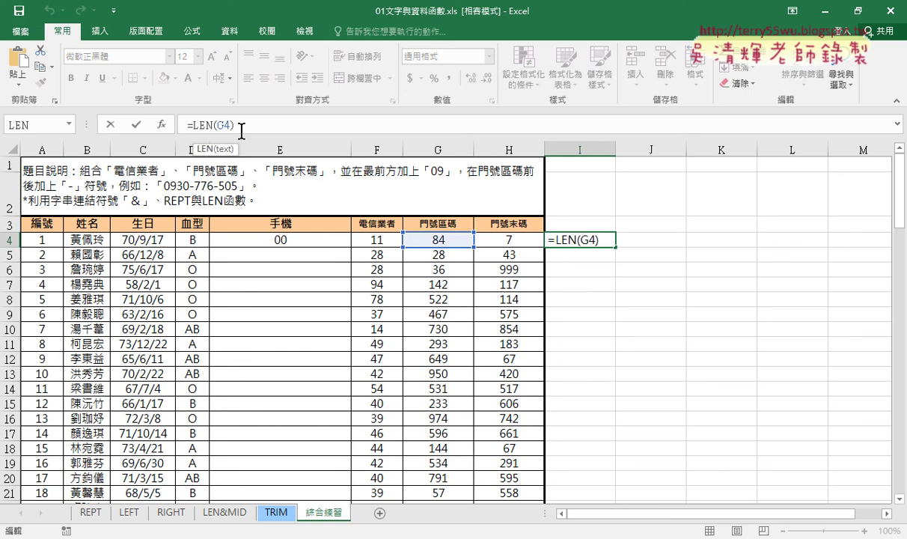
type("3-")
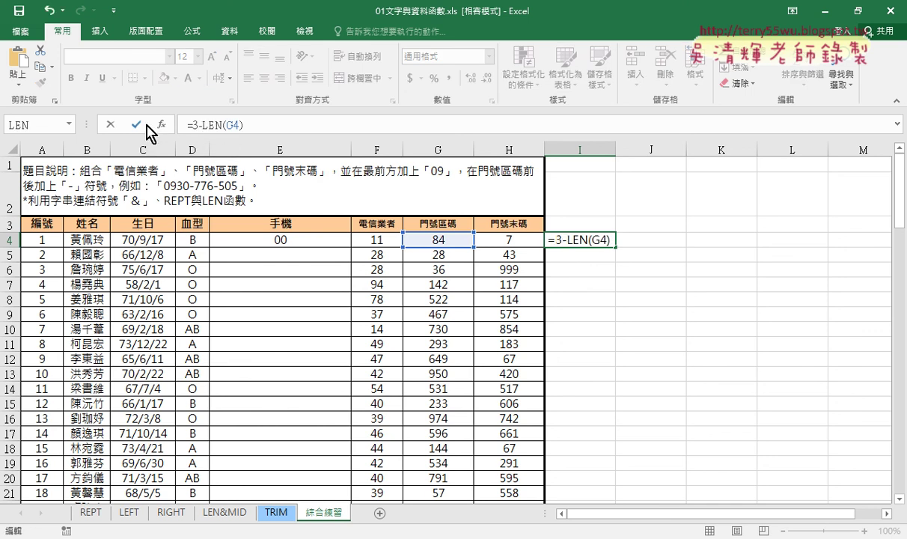
key("shift+Right")
key("shift+Right")
key("shift+Right")
key("shift+Right")
key("shift+Right")
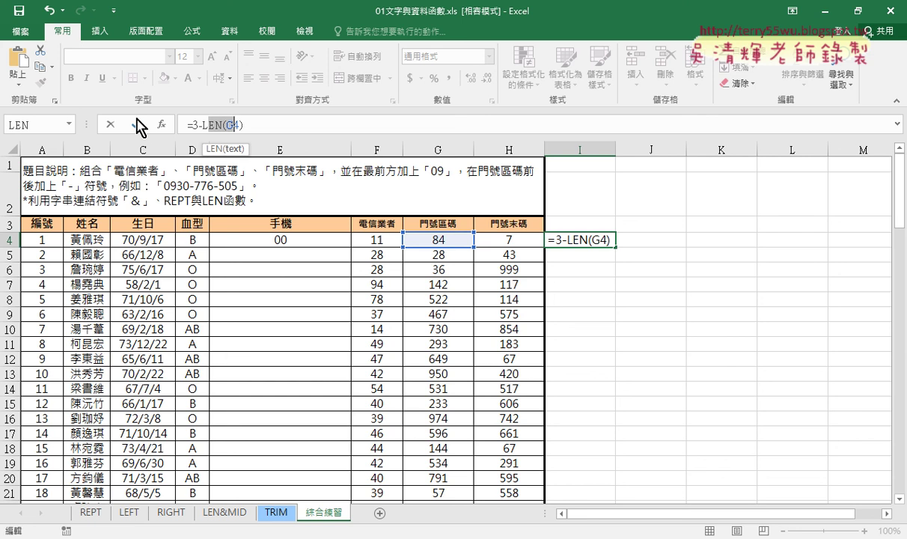
left_click(137, 126)
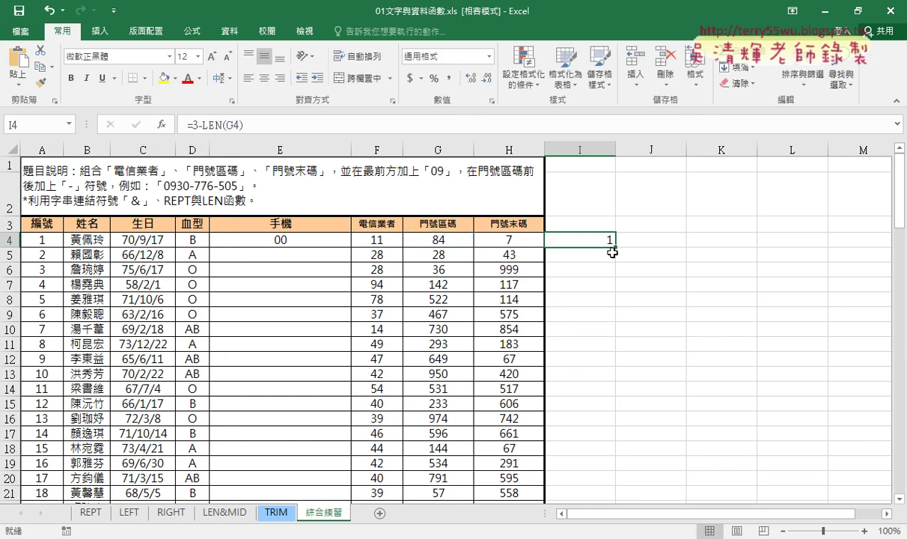